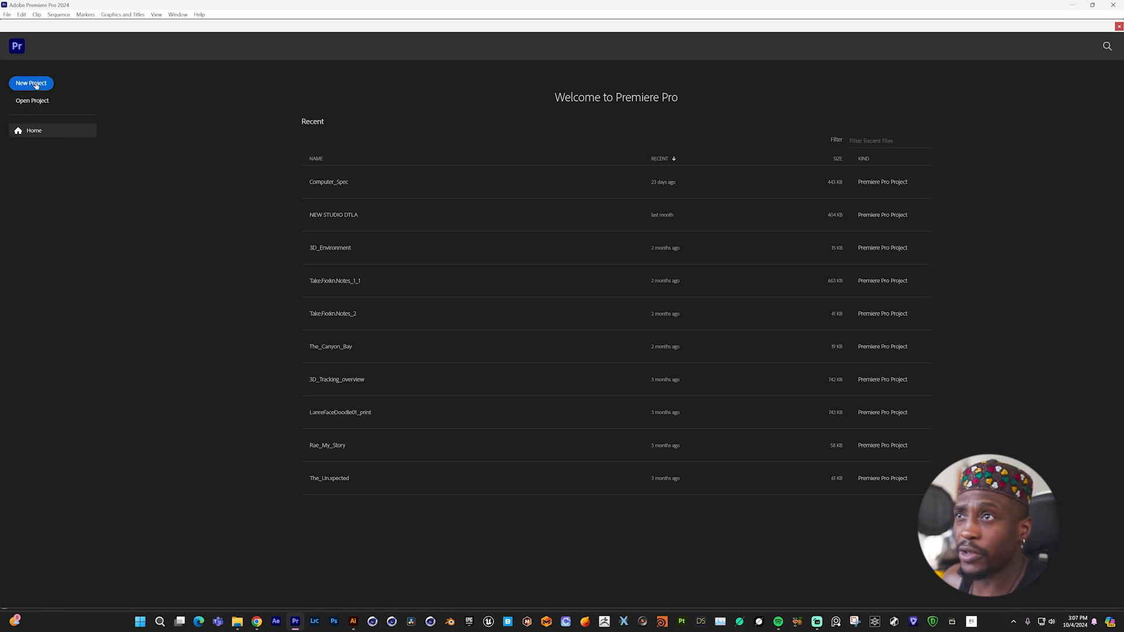
- Create a new empty project, keeping the default name Untitled and the current project location
click(36, 85)
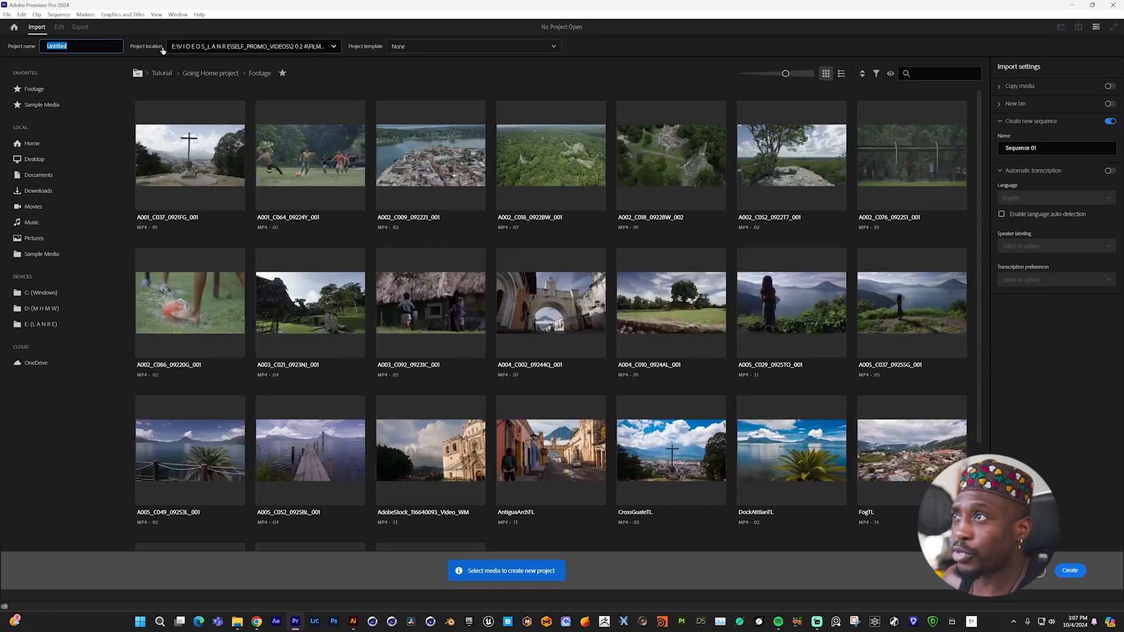
click(333, 47)
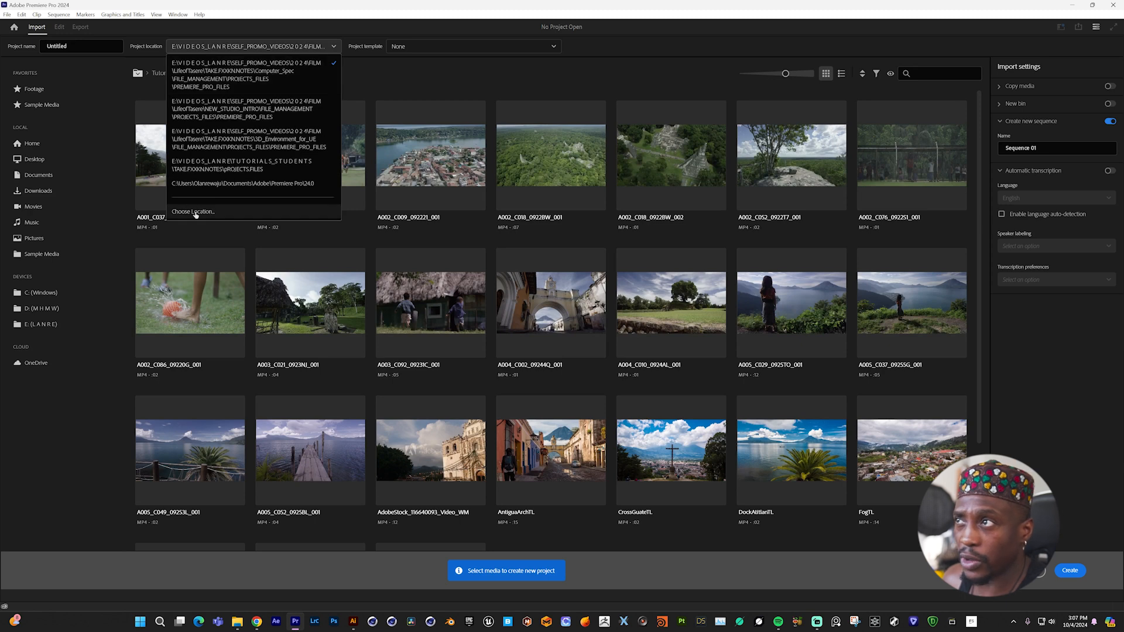
click(333, 47)
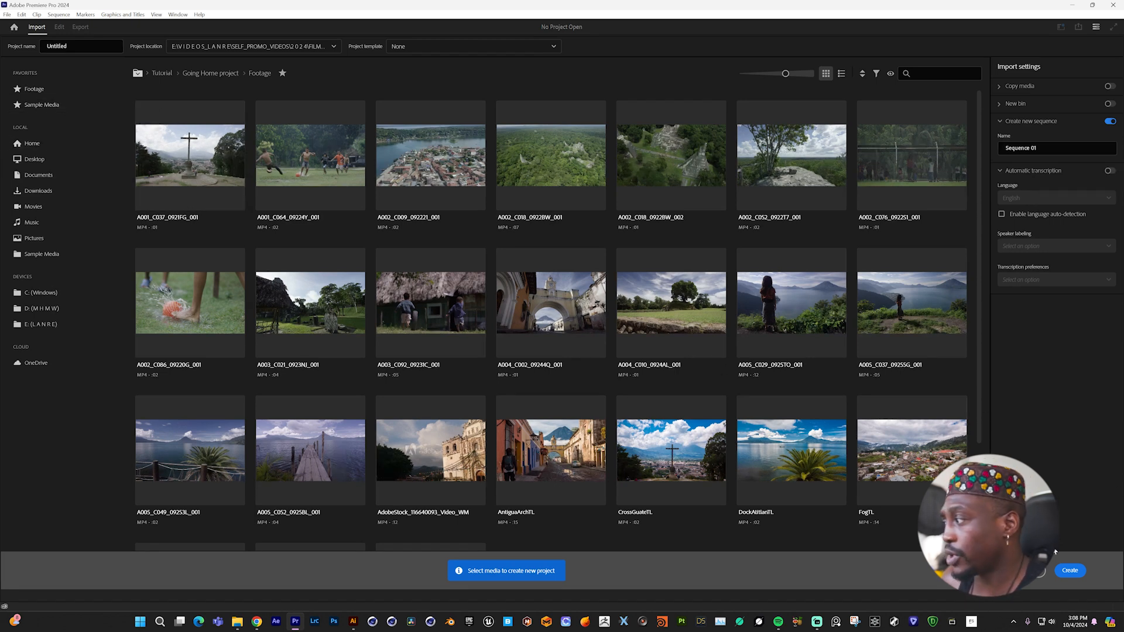
click(1070, 571)
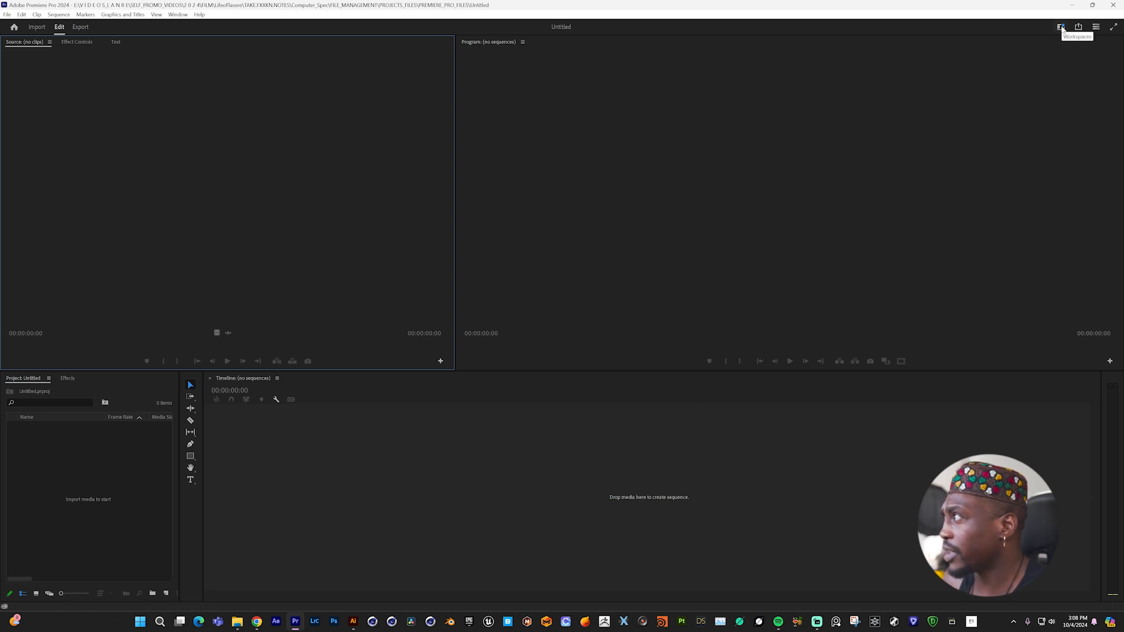
click(1062, 28)
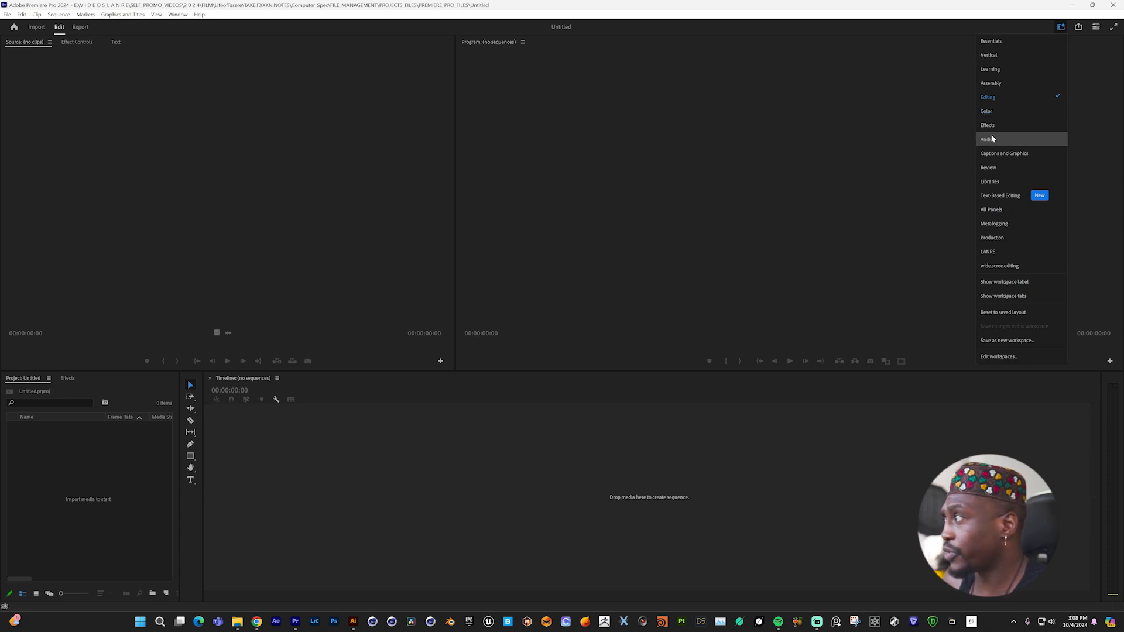
click(673, 181)
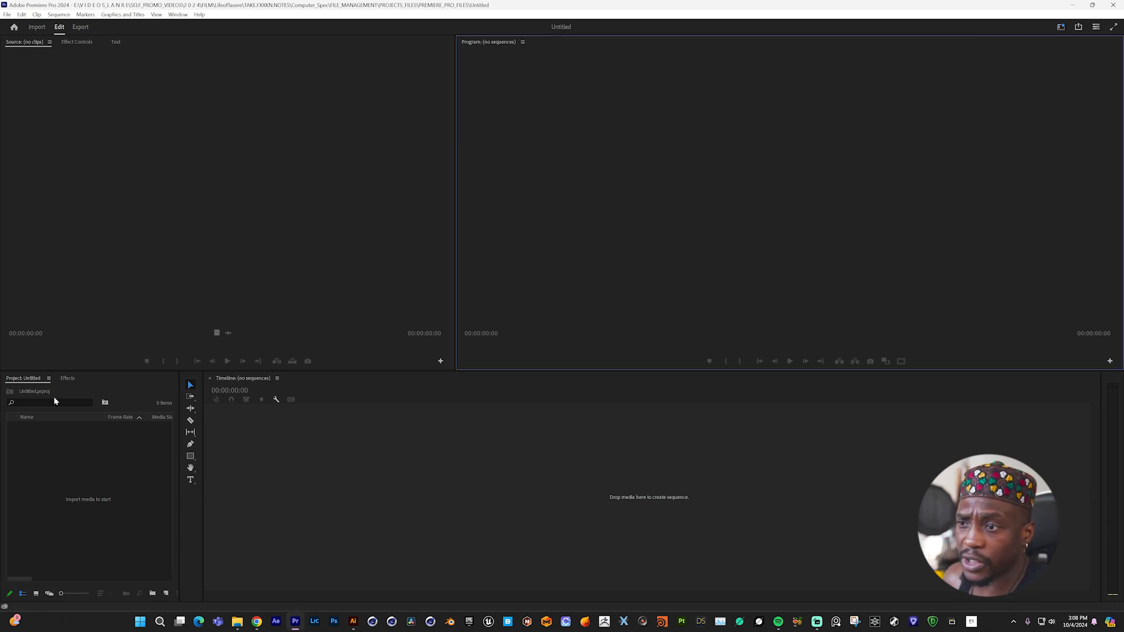
- Import the vertical video of the dirt football field from the BTS folder and create a sequence from it
double_click(58, 465)
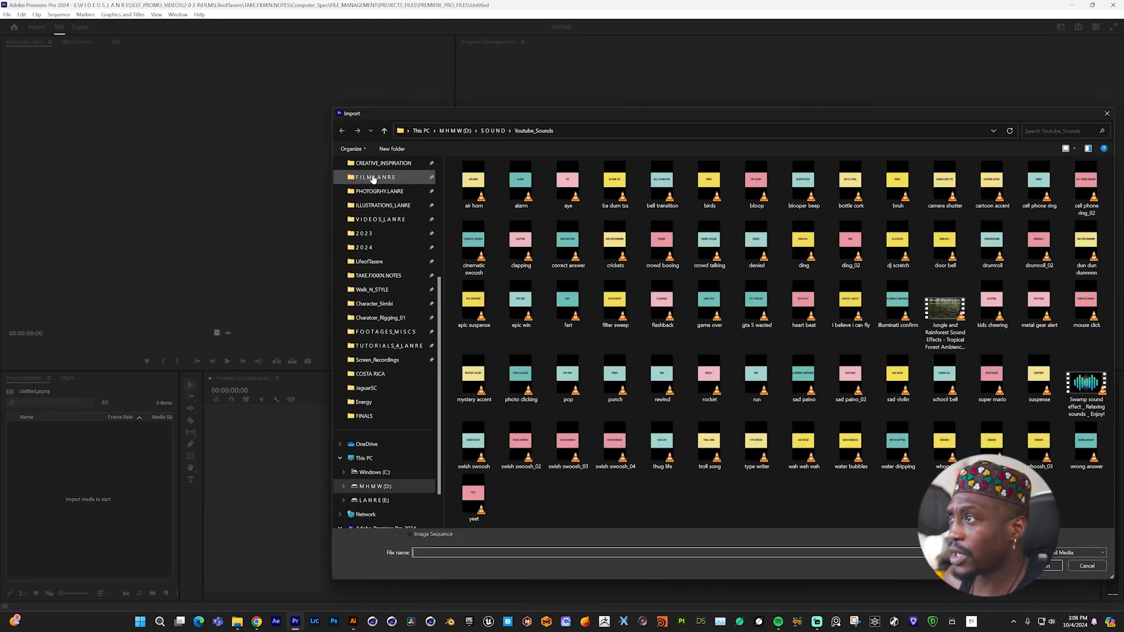
click(373, 178)
double_click(455, 194)
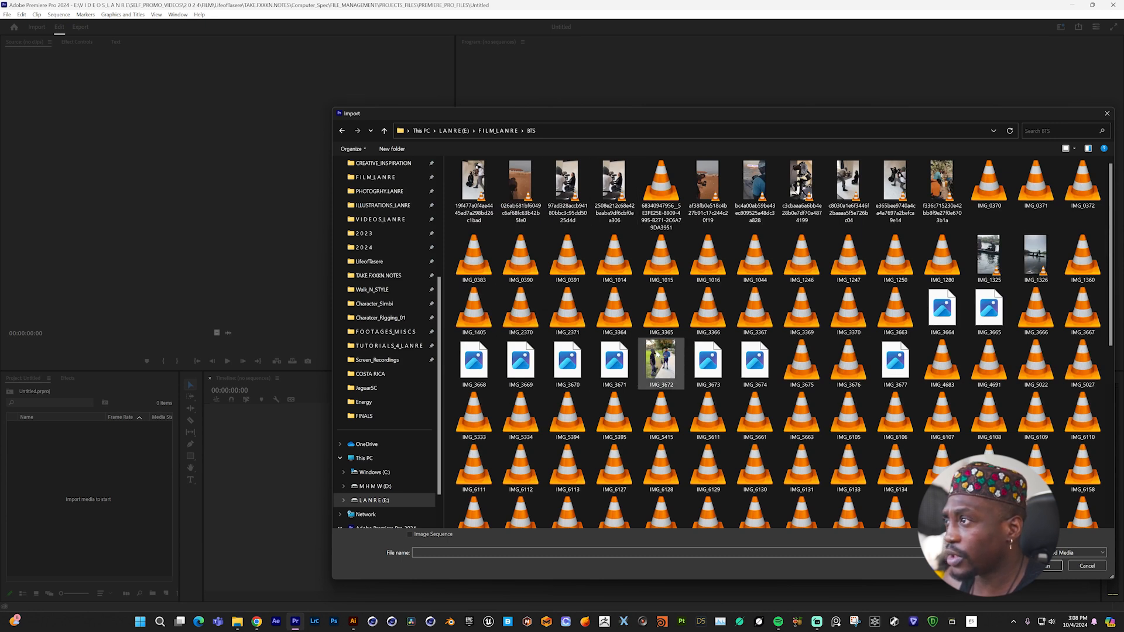
double_click(514, 180)
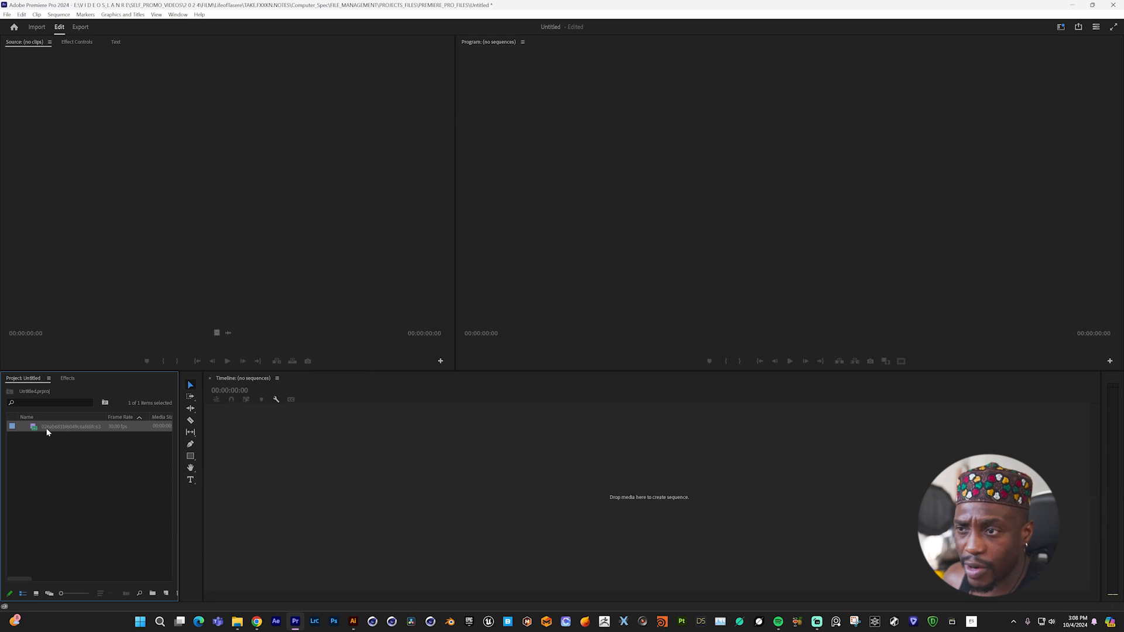
drag(25, 430, 577, 476)
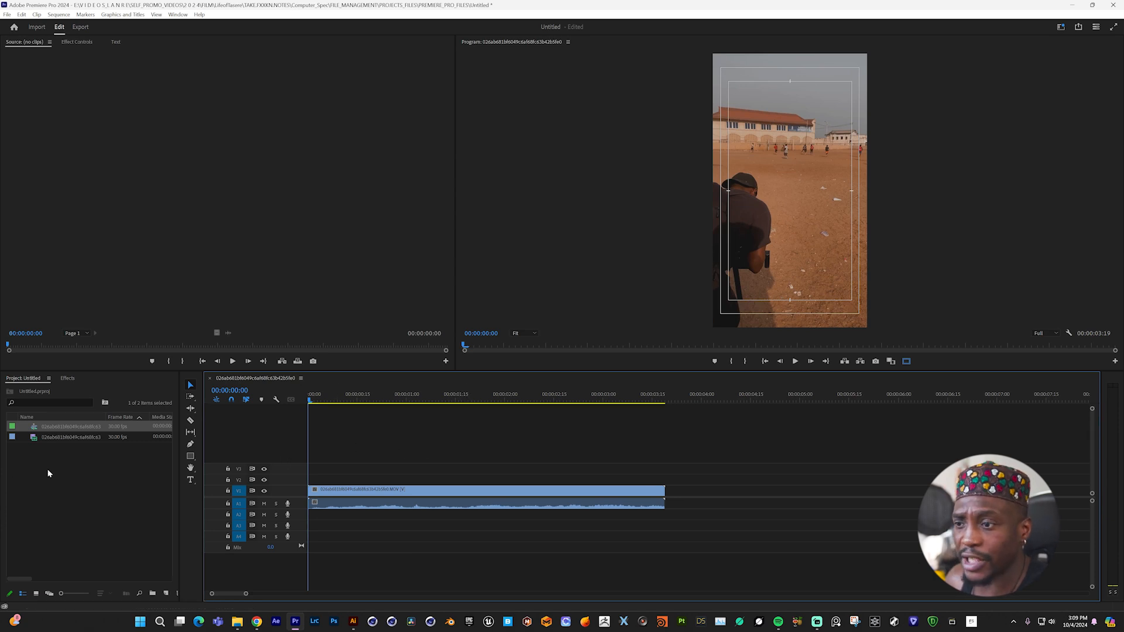
click(72, 489)
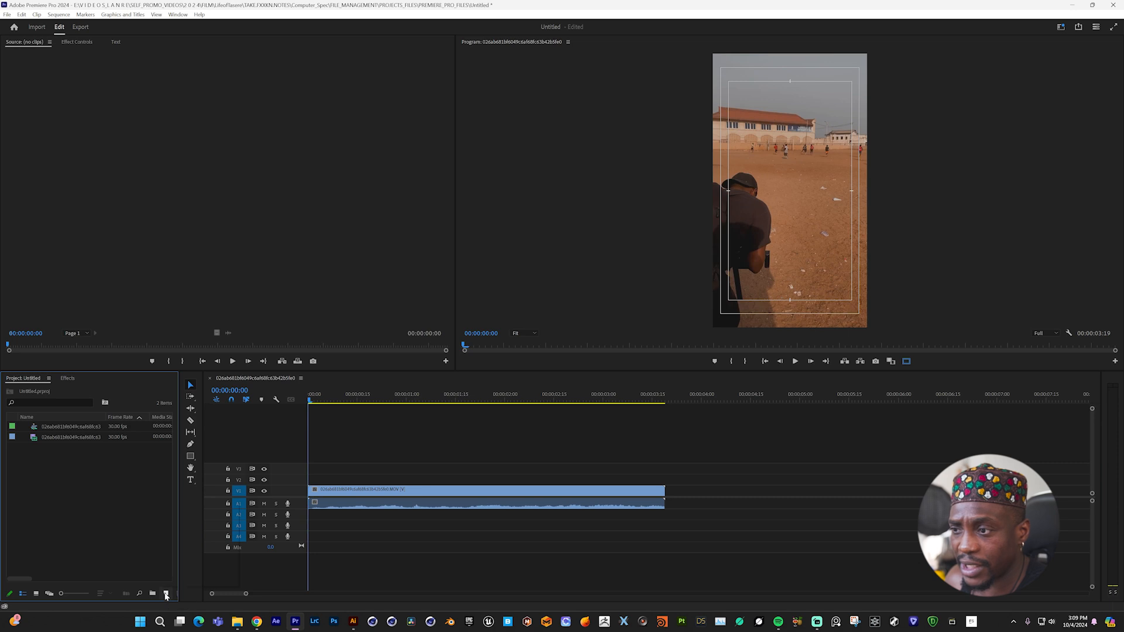
click(166, 594)
click(181, 505)
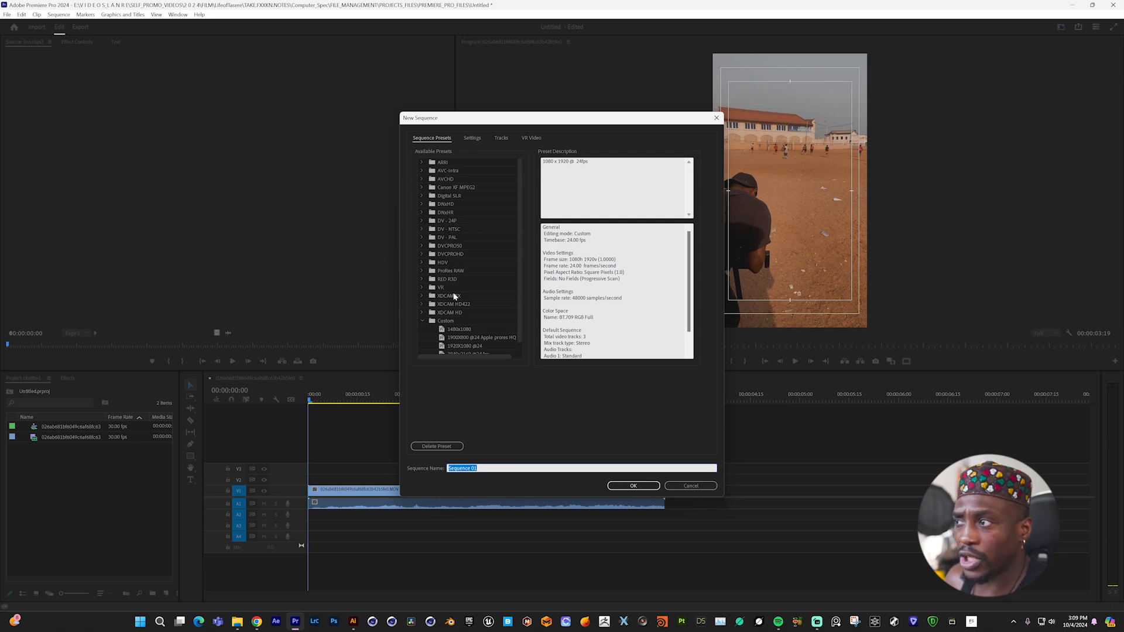
scroll(457, 333, down, 1)
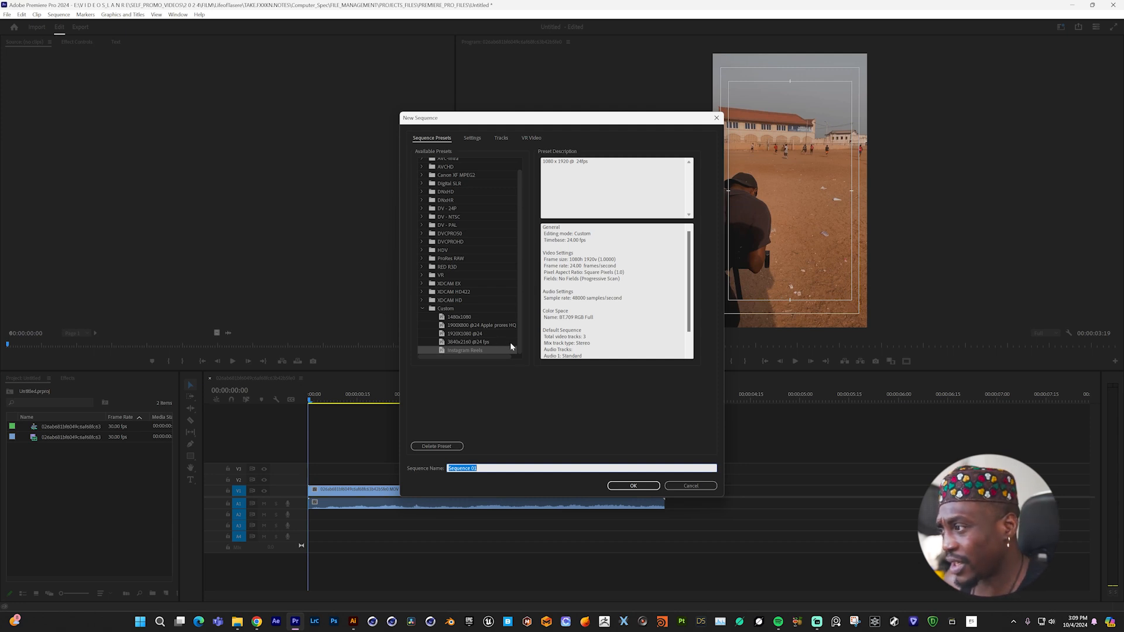
click(681, 488)
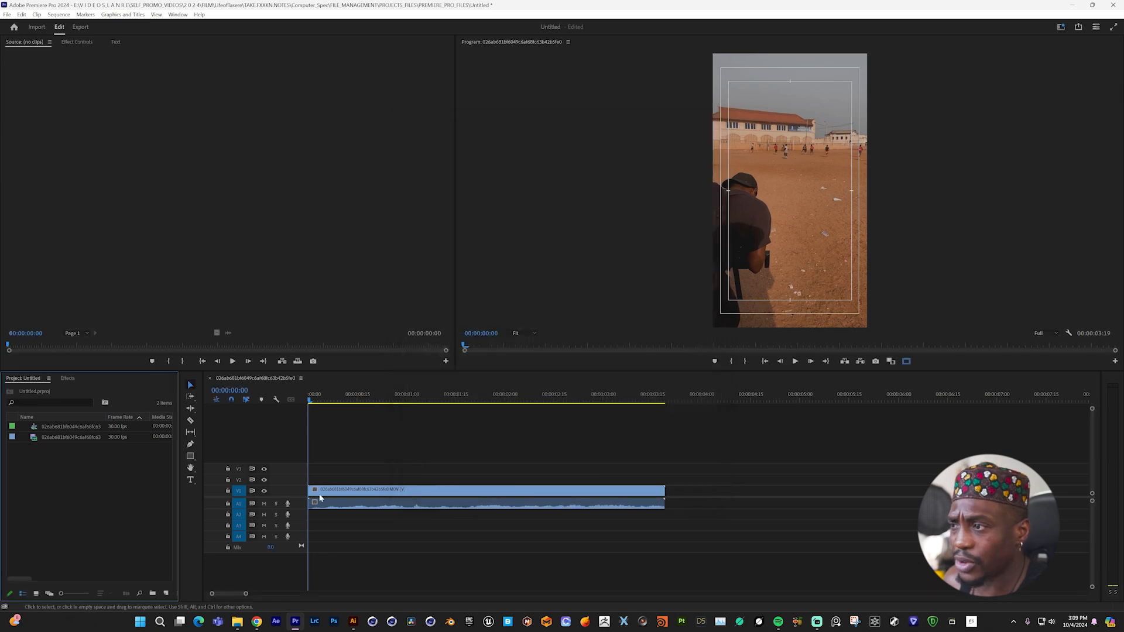
- Scrub through the first clip on the timeline to preview it
drag(314, 402, 459, 408)
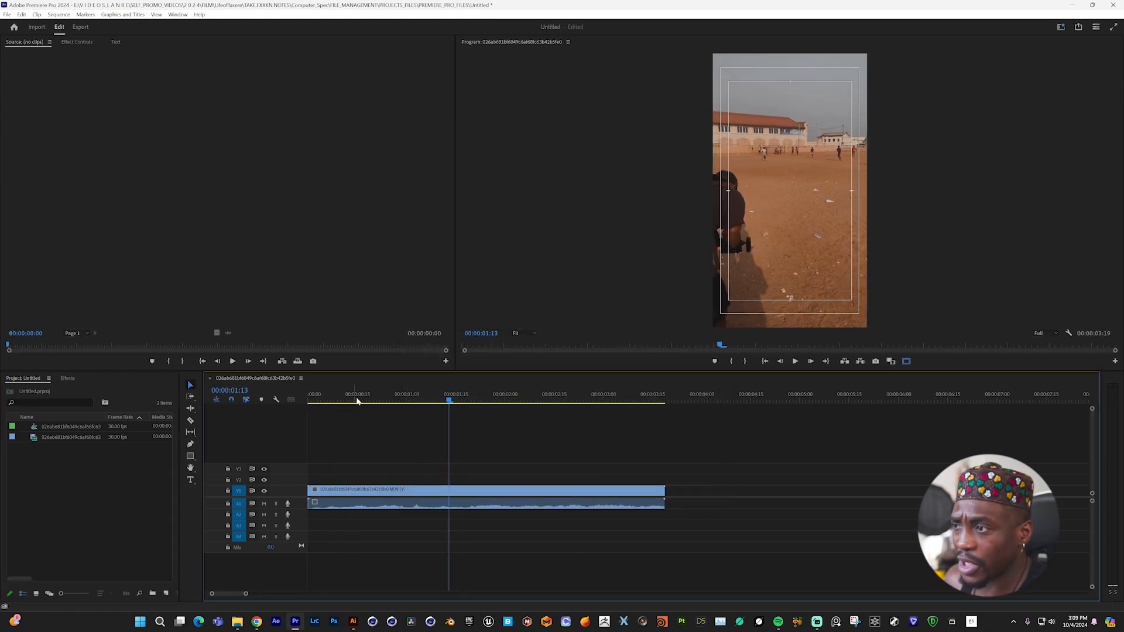
drag(319, 402, 436, 401)
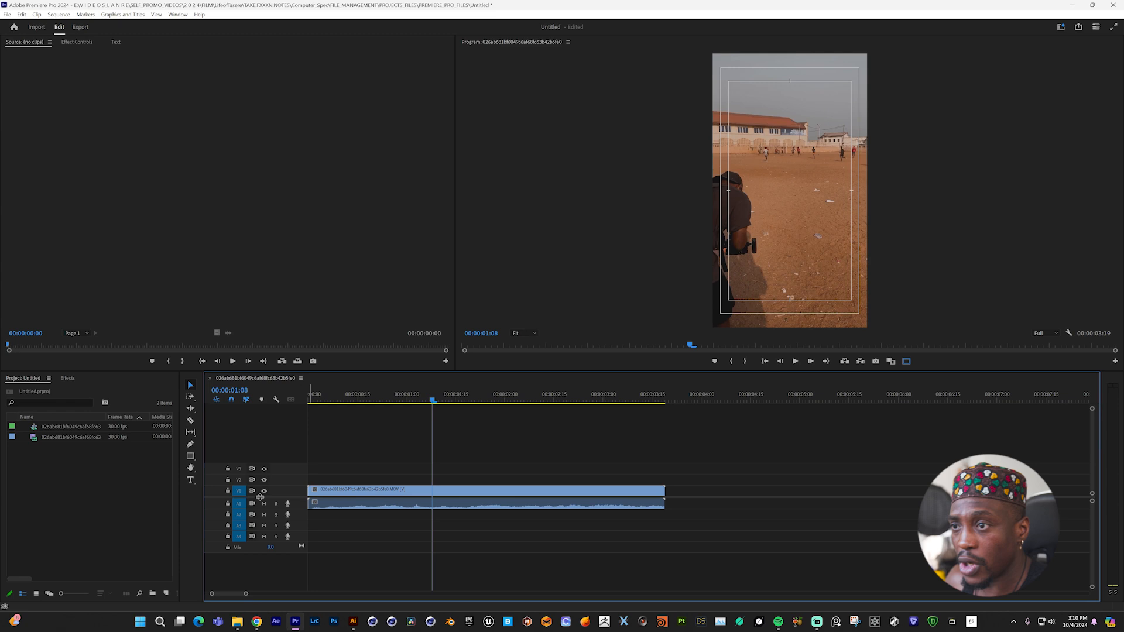
- Import IMG_0383.MOV from the BTS folder and place it on video track V1 directly after the first clip
double_click(91, 492)
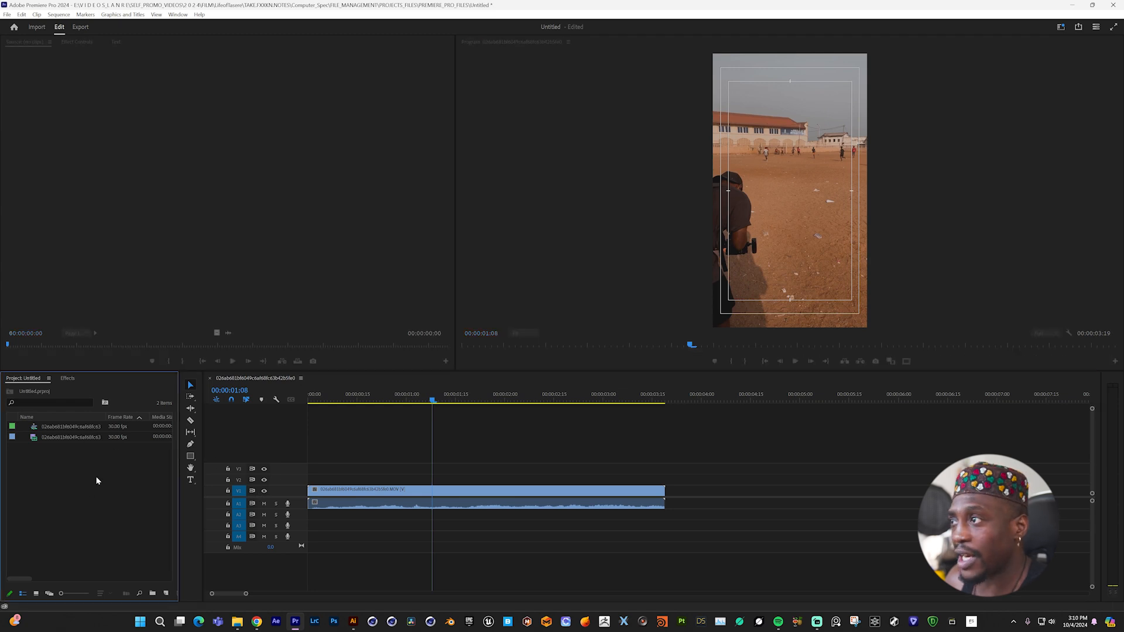
double_click(480, 261)
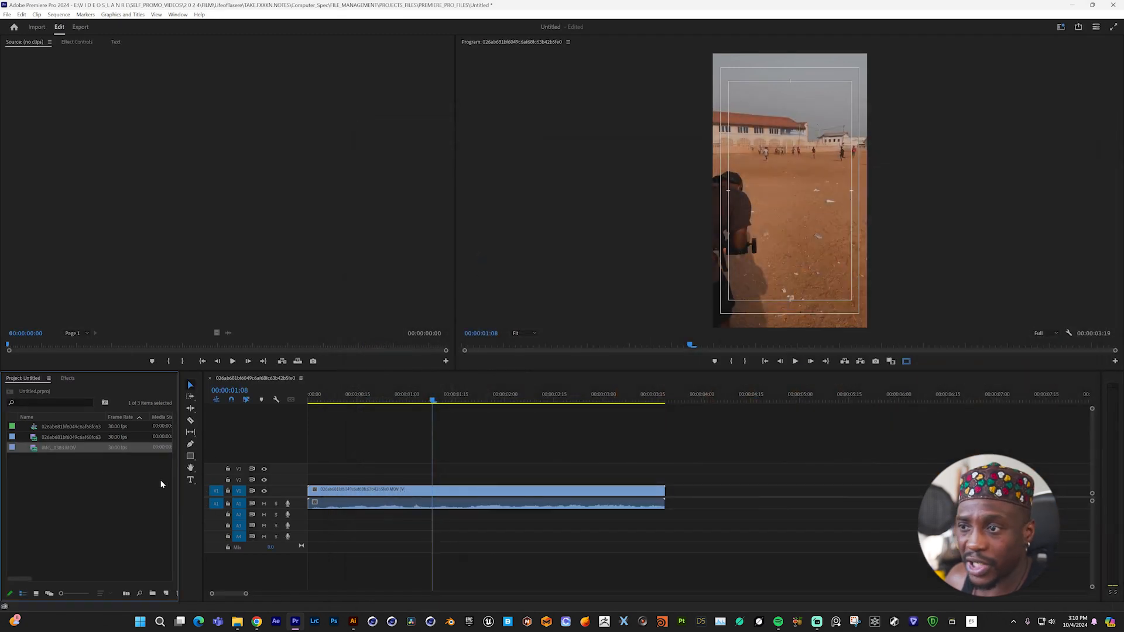
drag(51, 451, 341, 491)
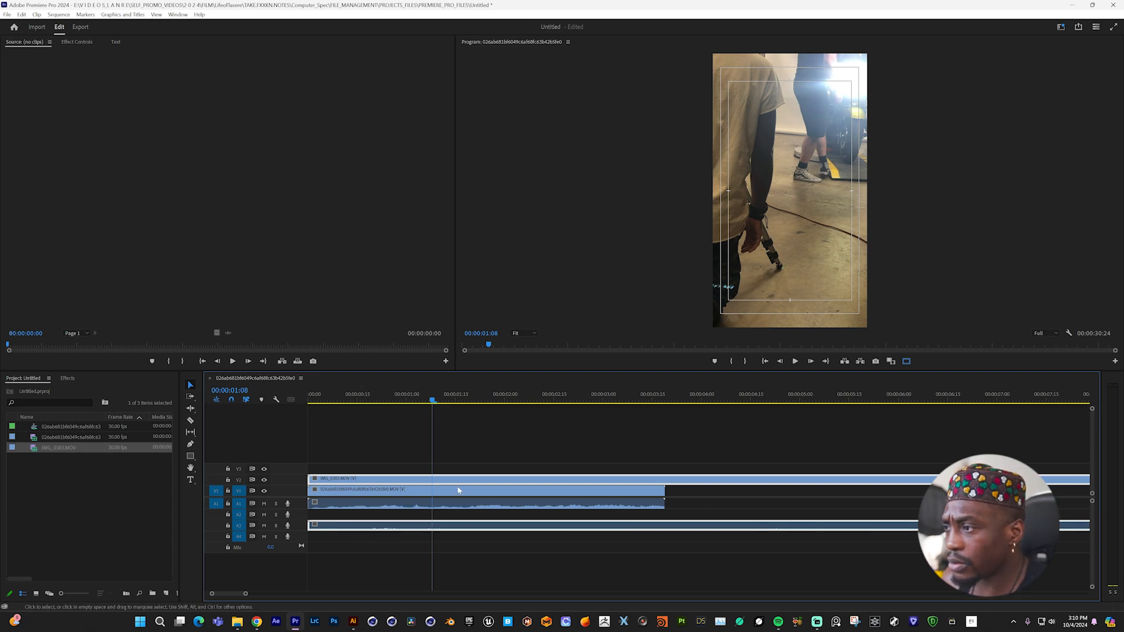
drag(688, 479, 890, 495)
drag(741, 503, 726, 504)
mouse_move(627, 394)
mouse_down()
mouse_move(673, 404)
mouse_move(636, 412)
mouse_up()
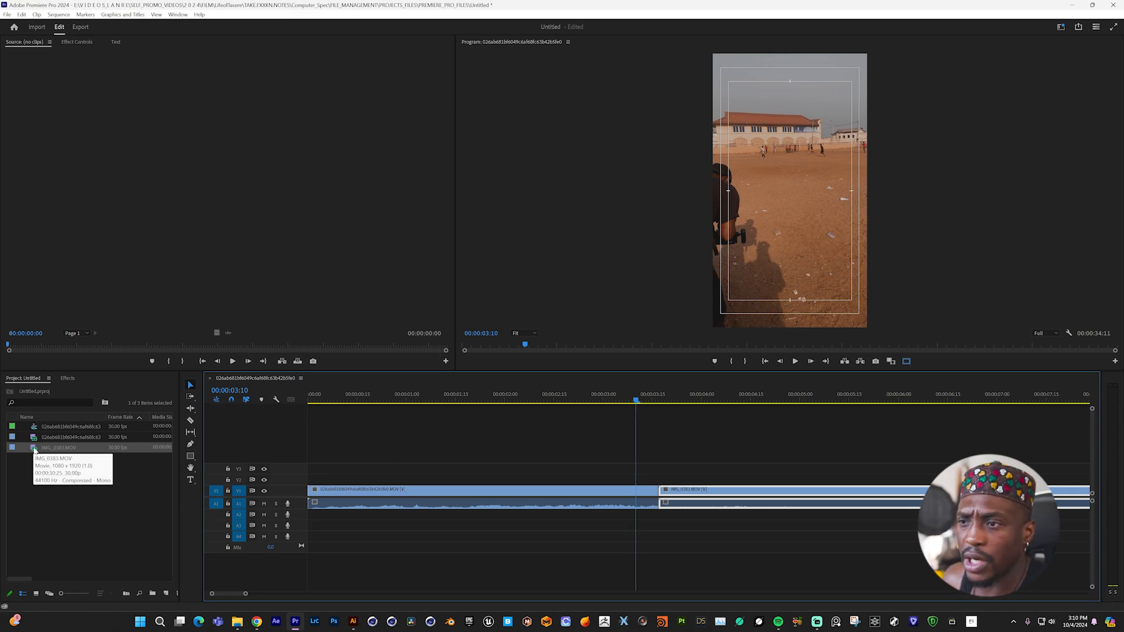
- Load IMG_0383.MOV in the Source Monitor and mark its In point at 00:00:14:20 and Out point at 00:00:20:22
double_click(34, 450)
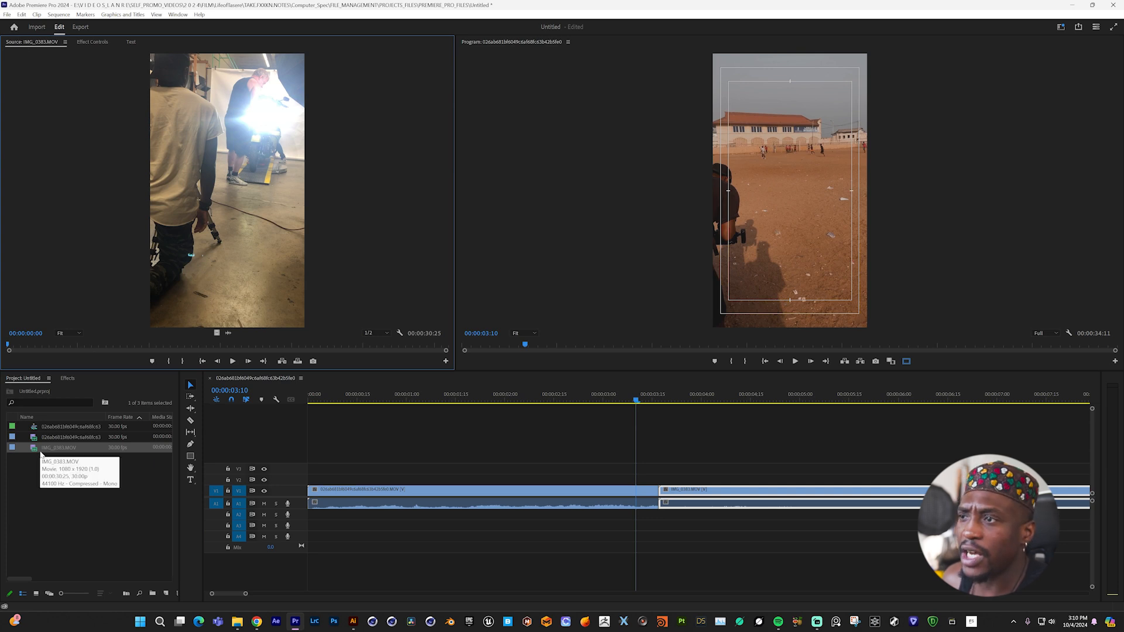
click(84, 346)
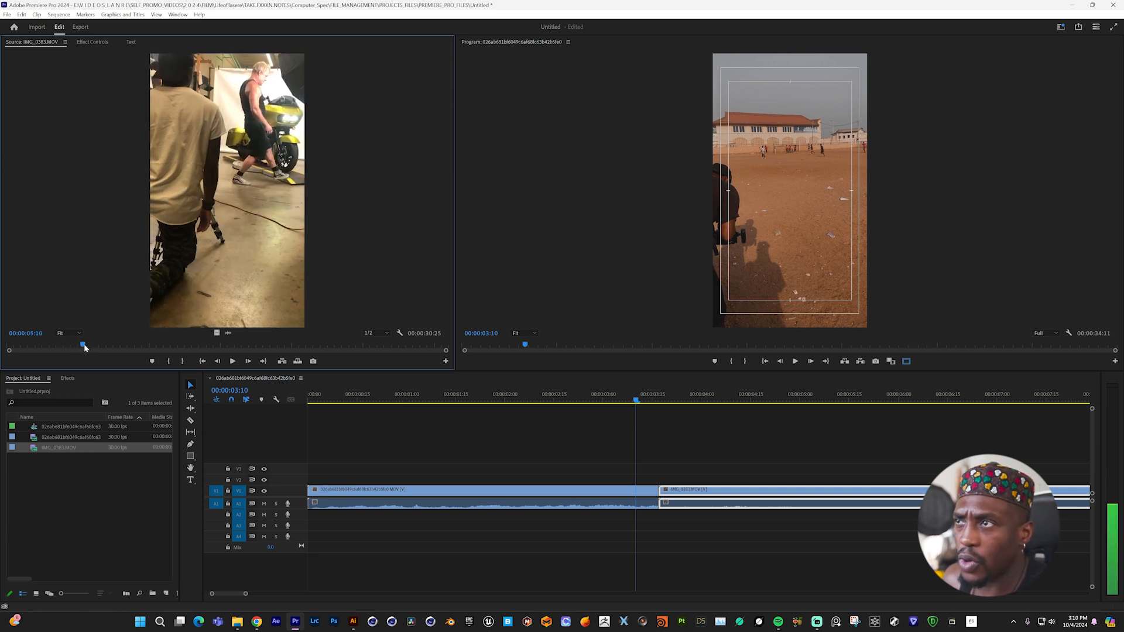
drag(84, 347, 217, 346)
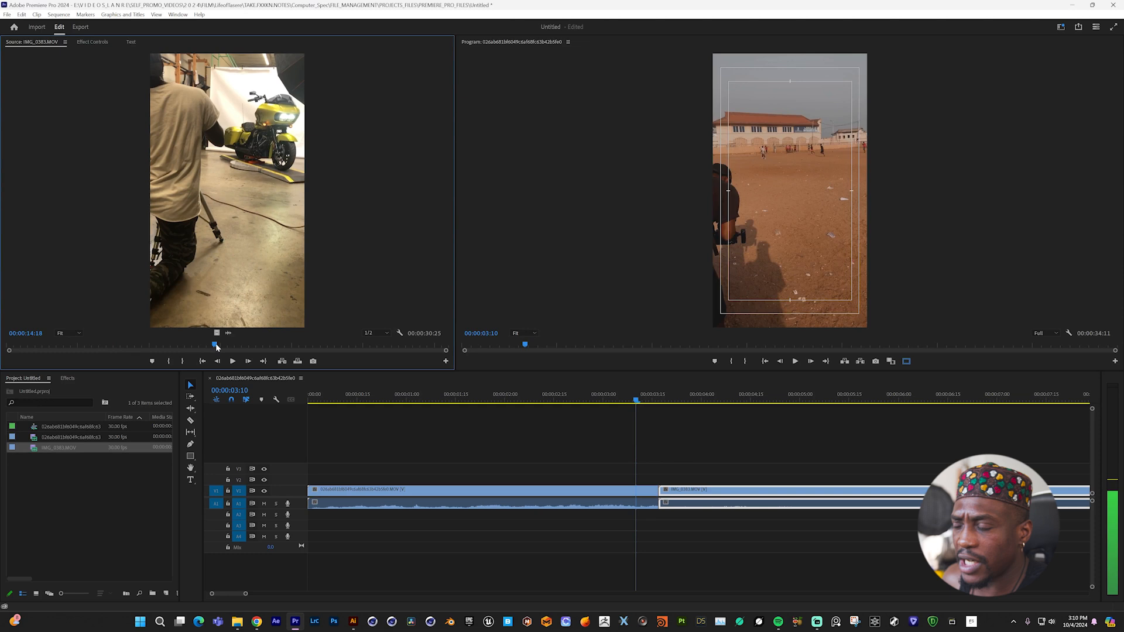
key(i)
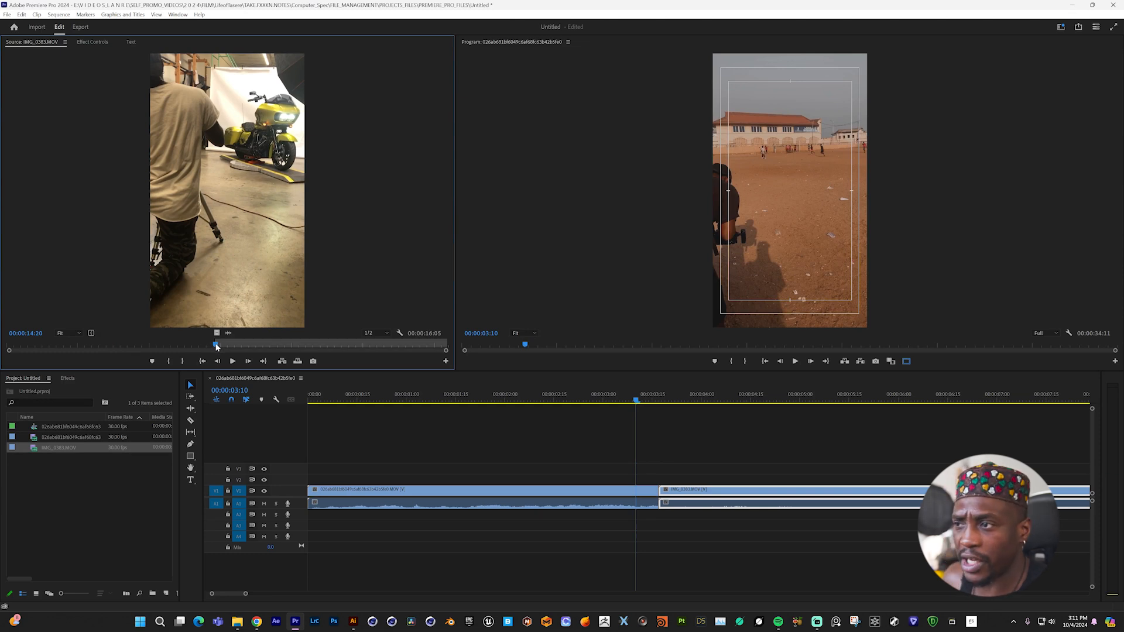
drag(217, 347, 304, 348)
key(o)
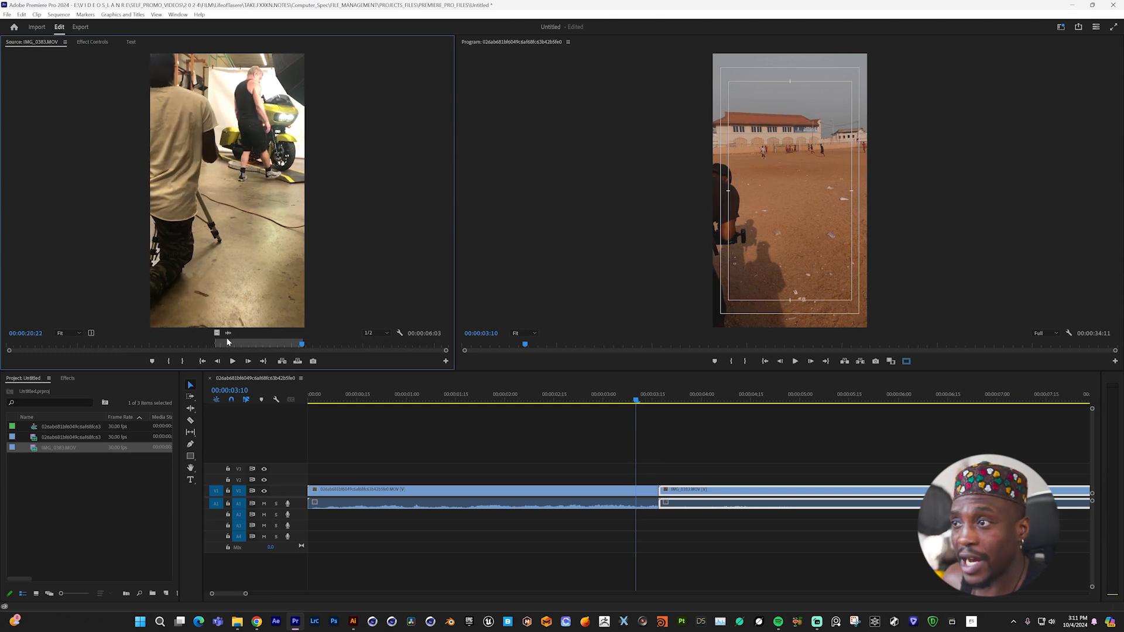
- Try placing the marked section of IMG_0383.MOV on the timeline as full clip, video only and audio only, undoing each placement
drag(224, 256, 331, 456)
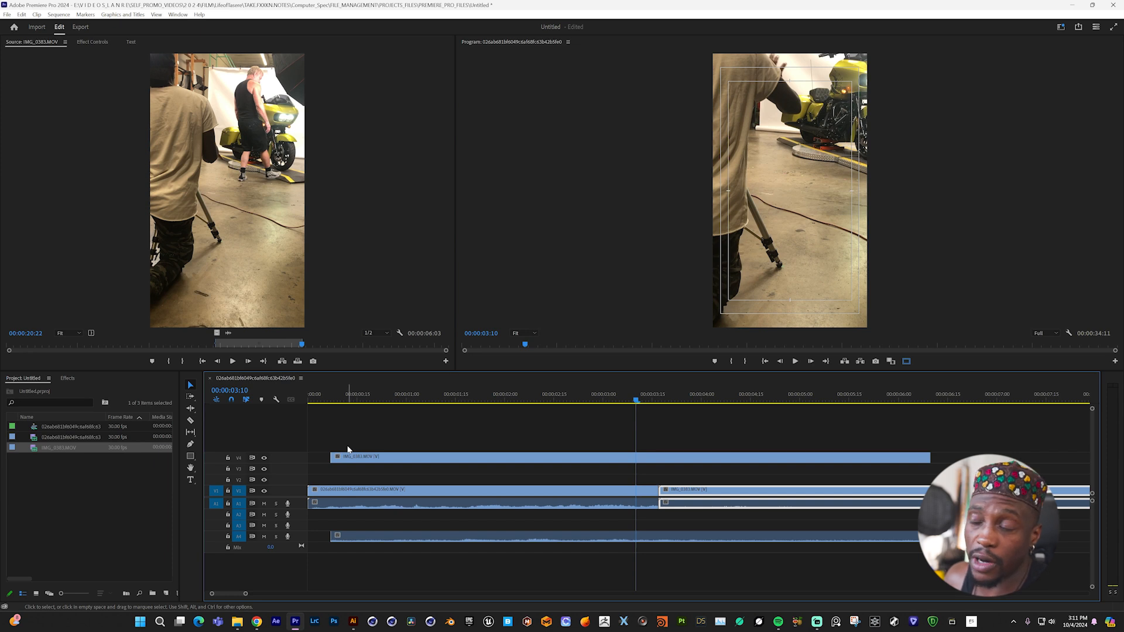
key(ctrl+z)
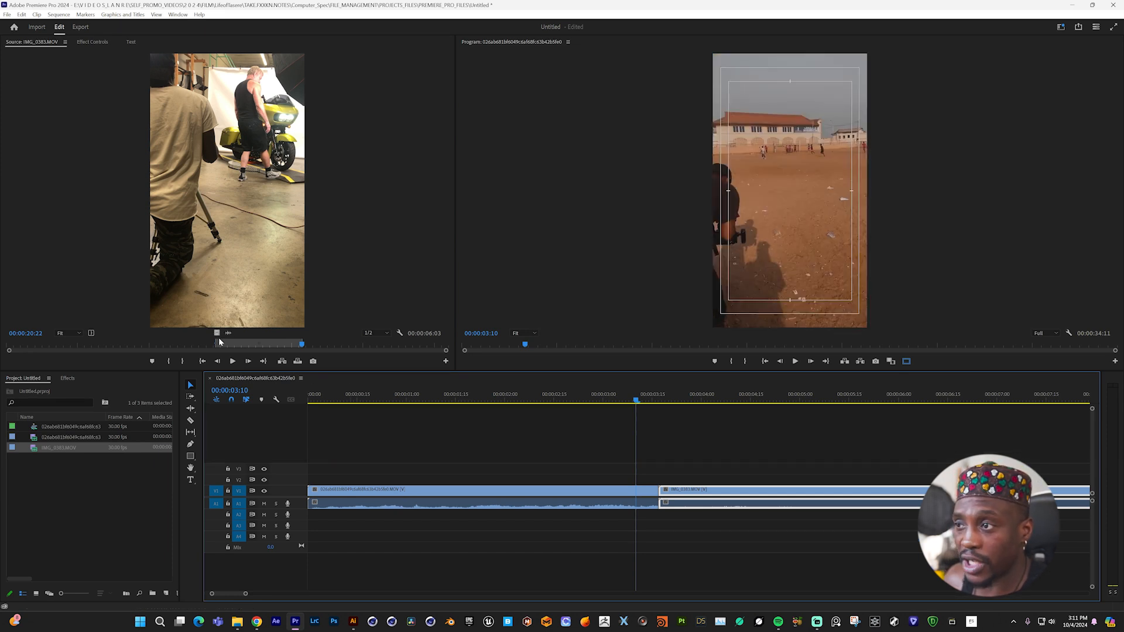
drag(217, 334, 326, 456)
key(ctrl+z)
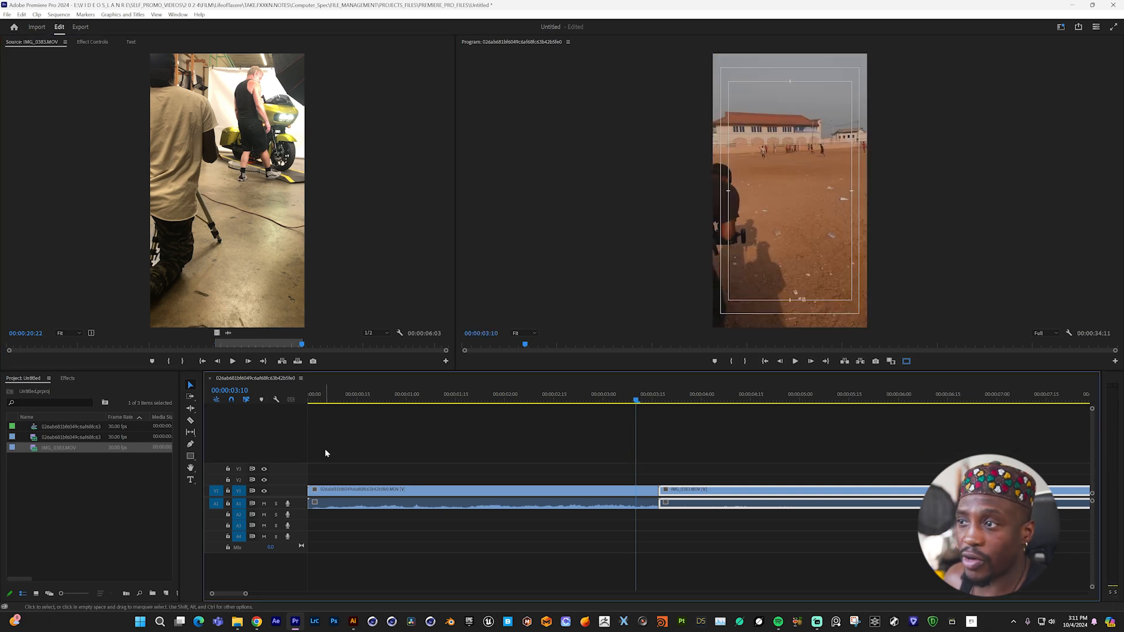
drag(228, 334, 318, 527)
key(ctrl+z)
- Place the marked section of IMG_0383.MOV with its audio on a new track V4, starting just after 00:00:00:15
drag(211, 305, 363, 447)
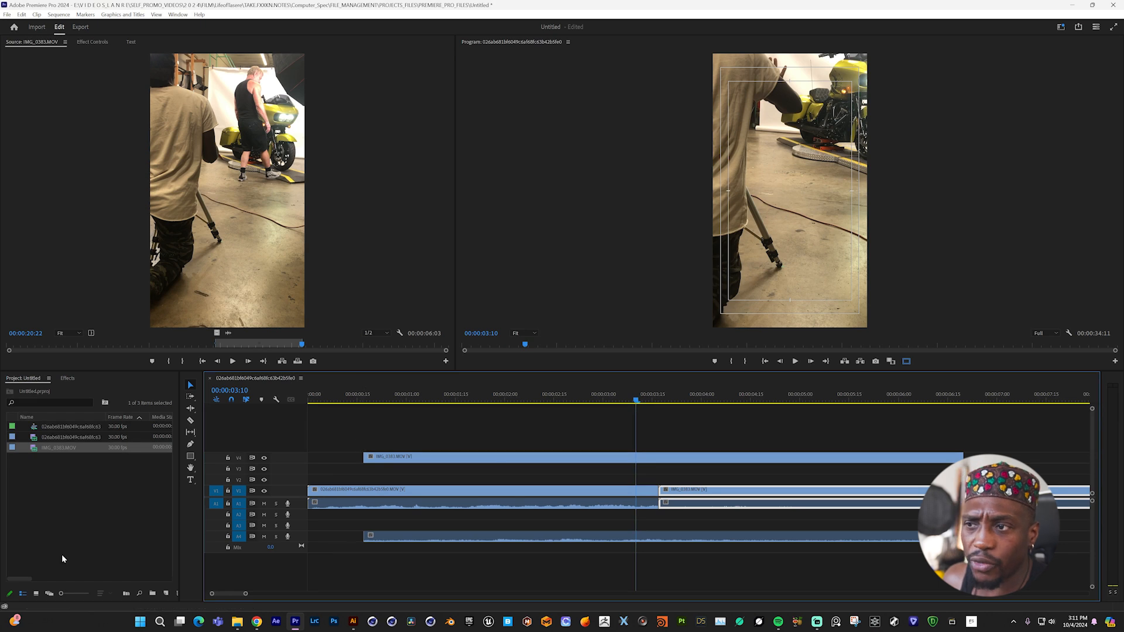
click(43, 503)
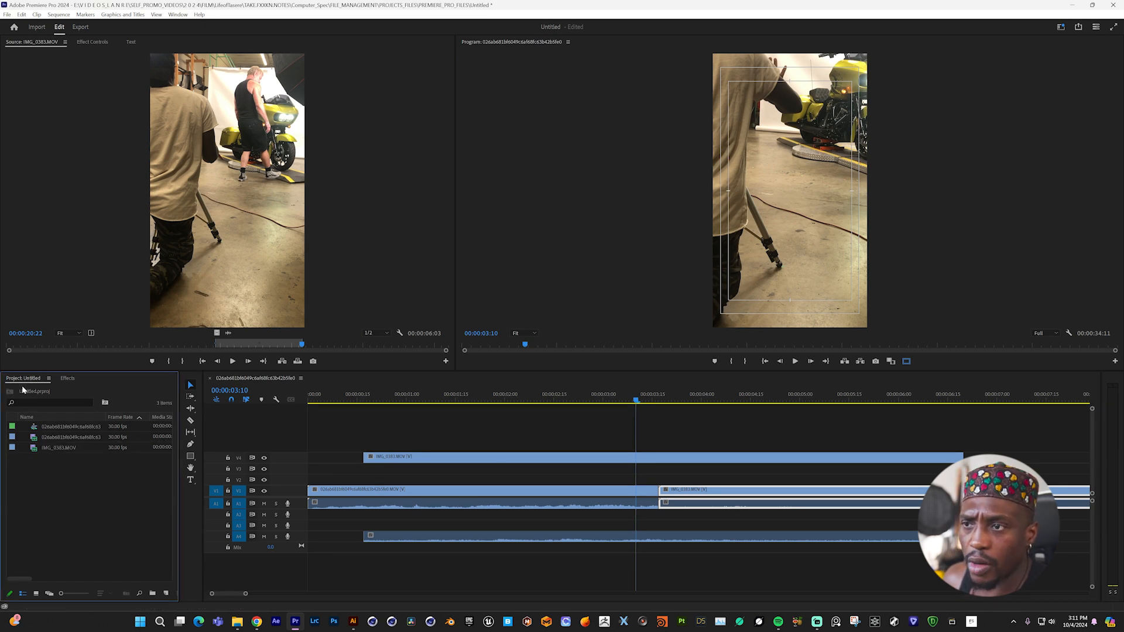
- Display the effects library with its search field ready for input
click(68, 379)
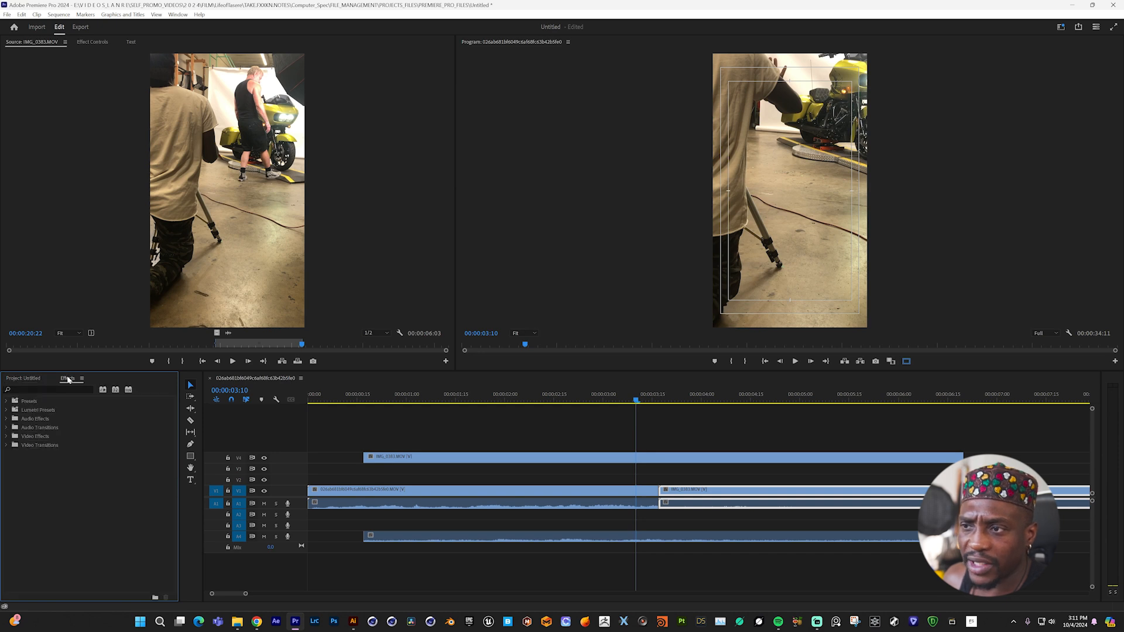
click(40, 390)
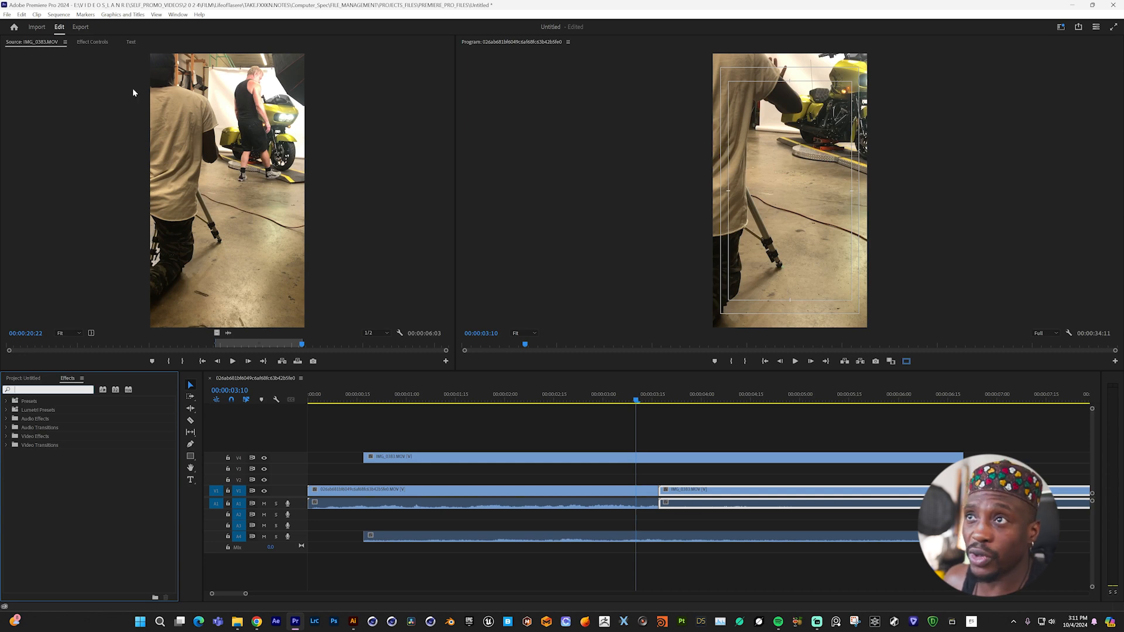
- Rearrange the workspace so the Source Monitor is docked directly above the Program Monitor
drag(35, 44, 507, 125)
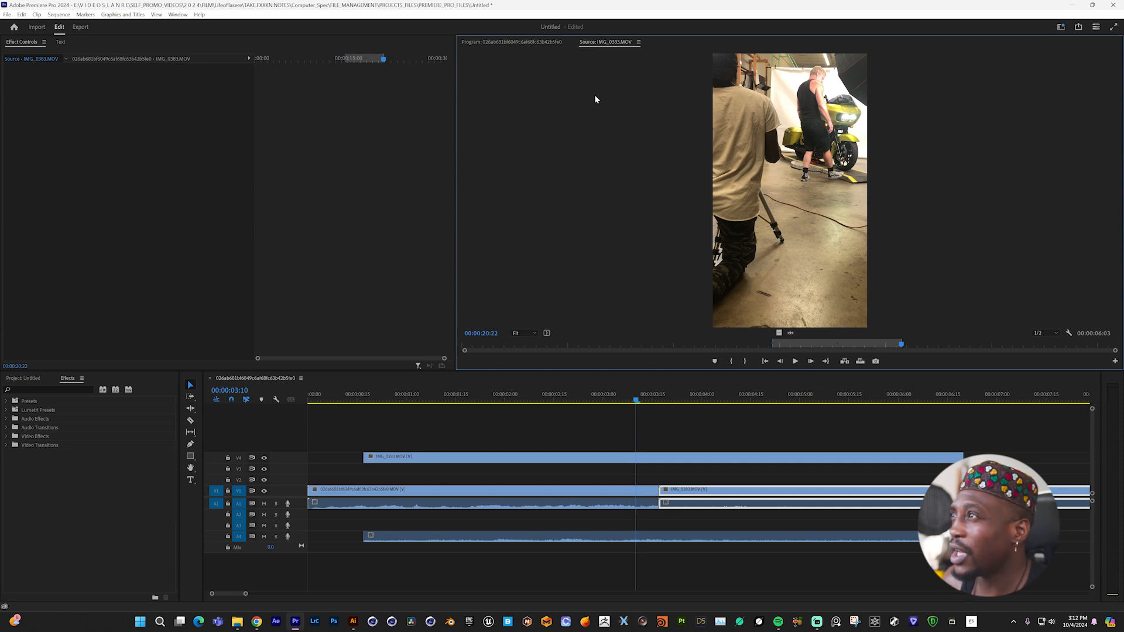
click(530, 42)
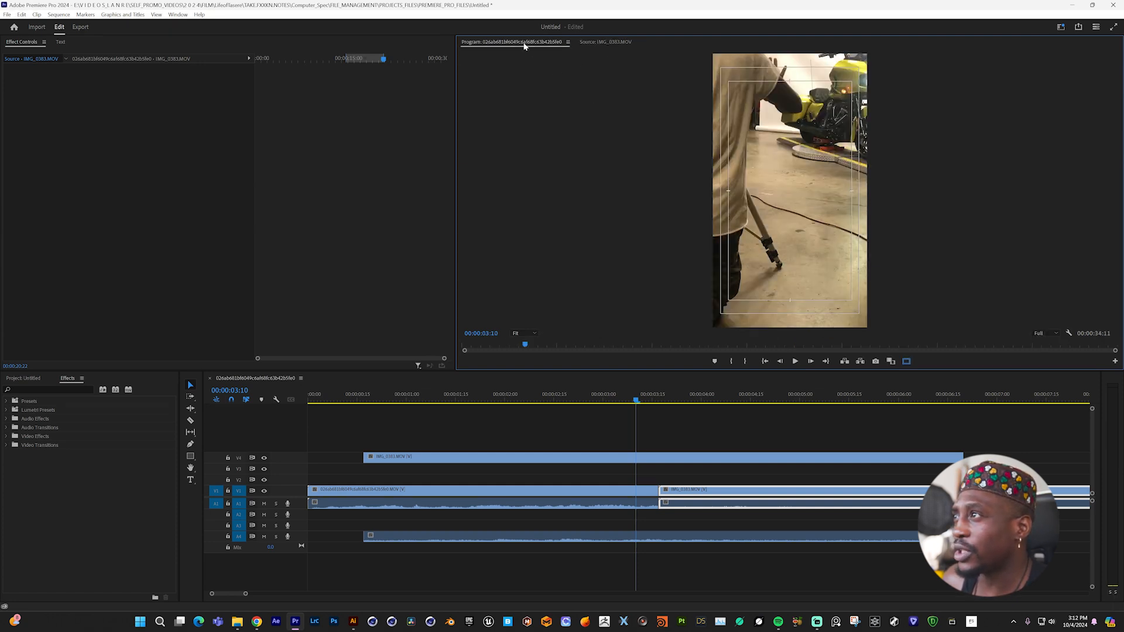
drag(527, 42, 572, 365)
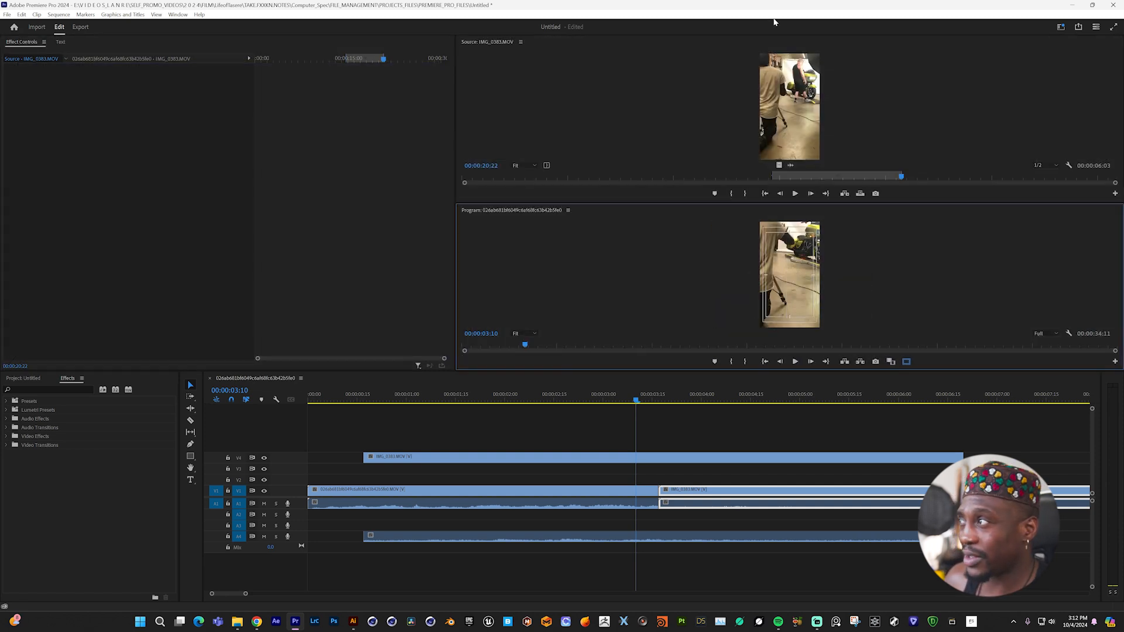
- Review the workspace options, including saving a new workspace, and switch to the saved custom workspace listed directly after Production
click(1061, 27)
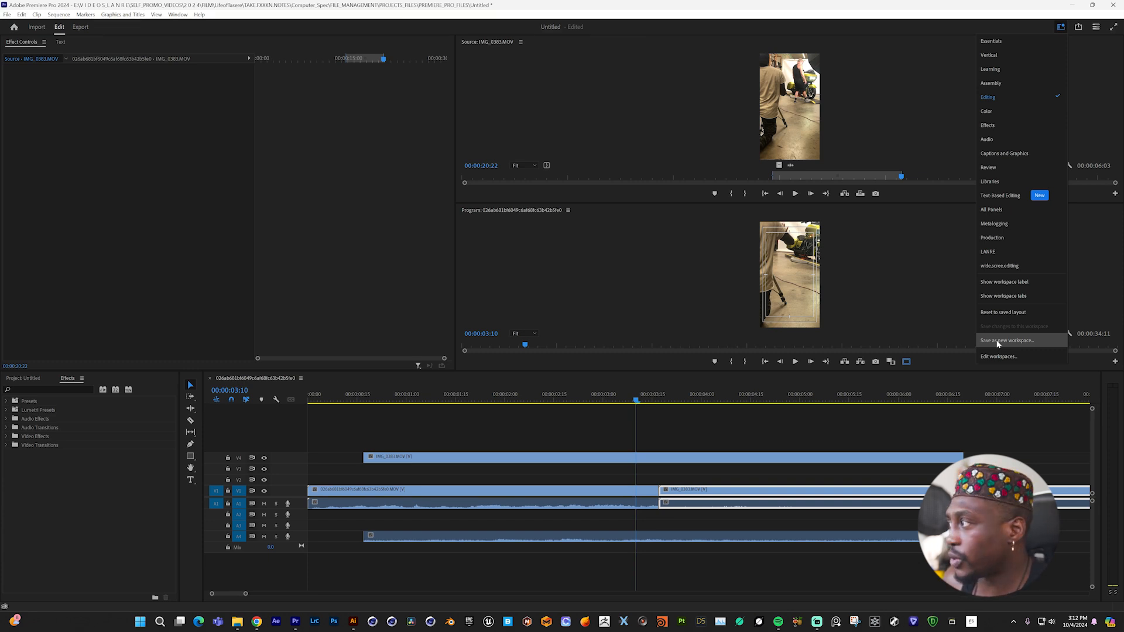
click(899, 306)
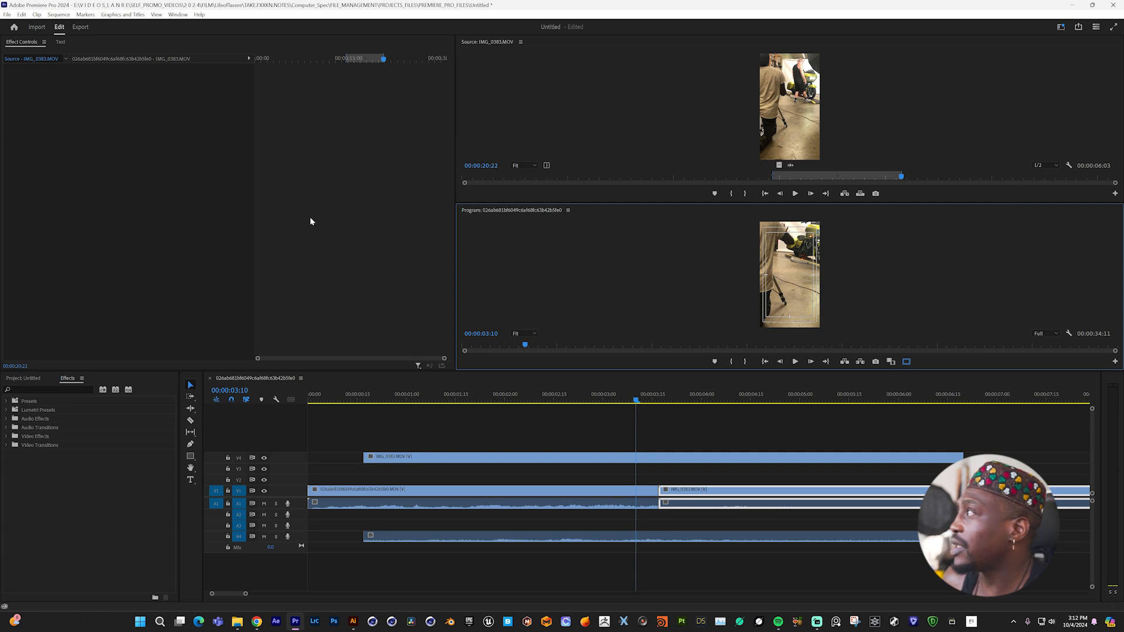
click(1061, 27)
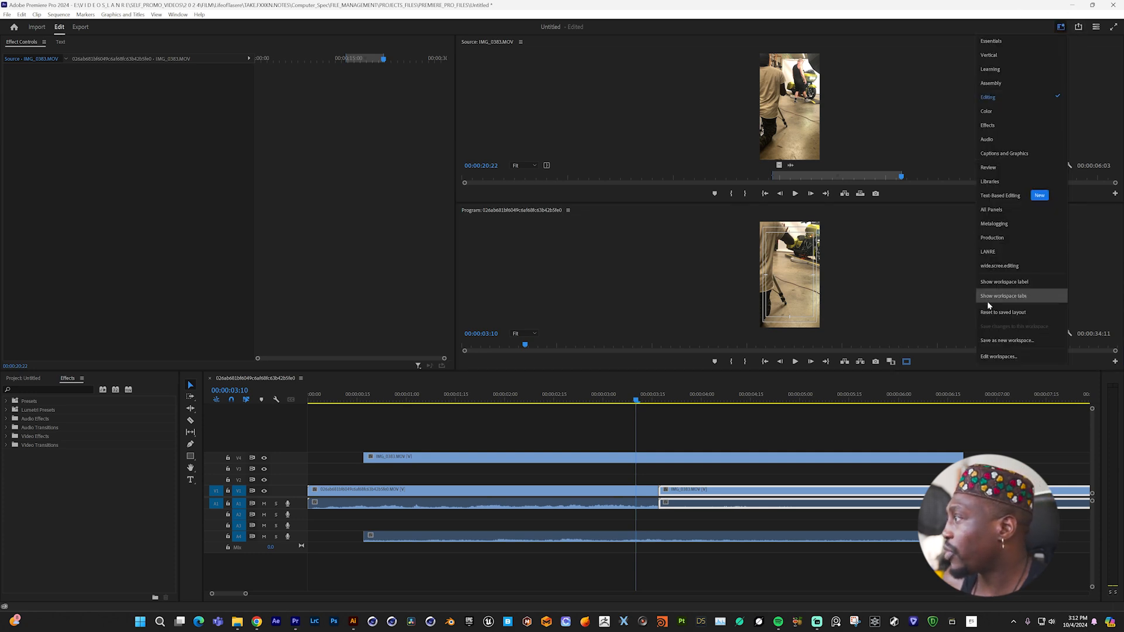
click(995, 252)
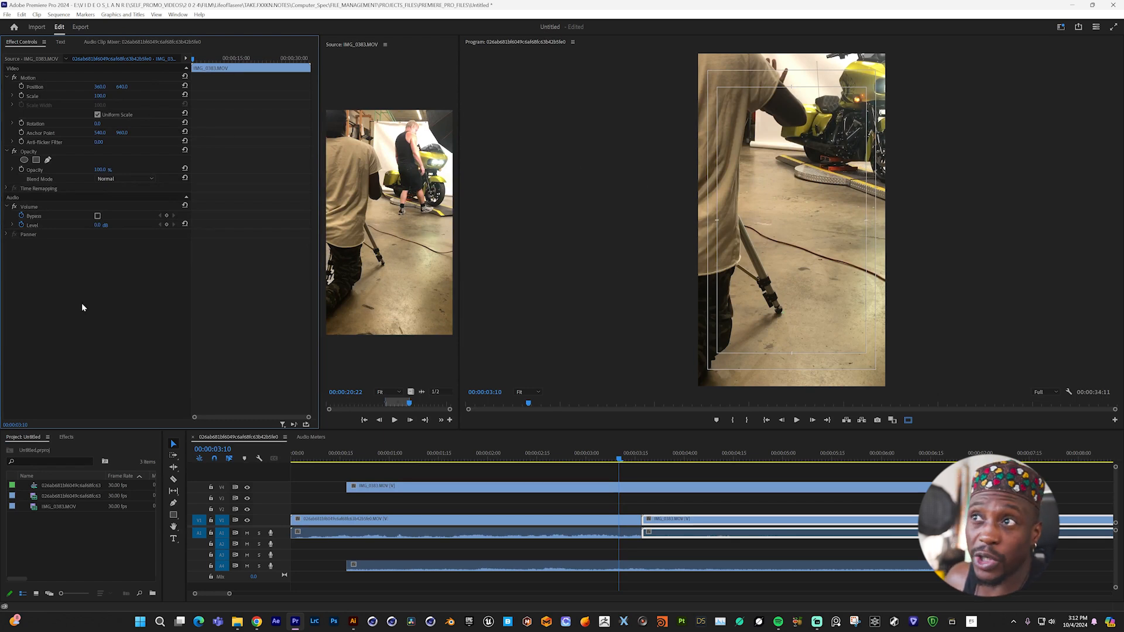
- Open the export settings for the current sequence and expand its basic video settings
click(81, 28)
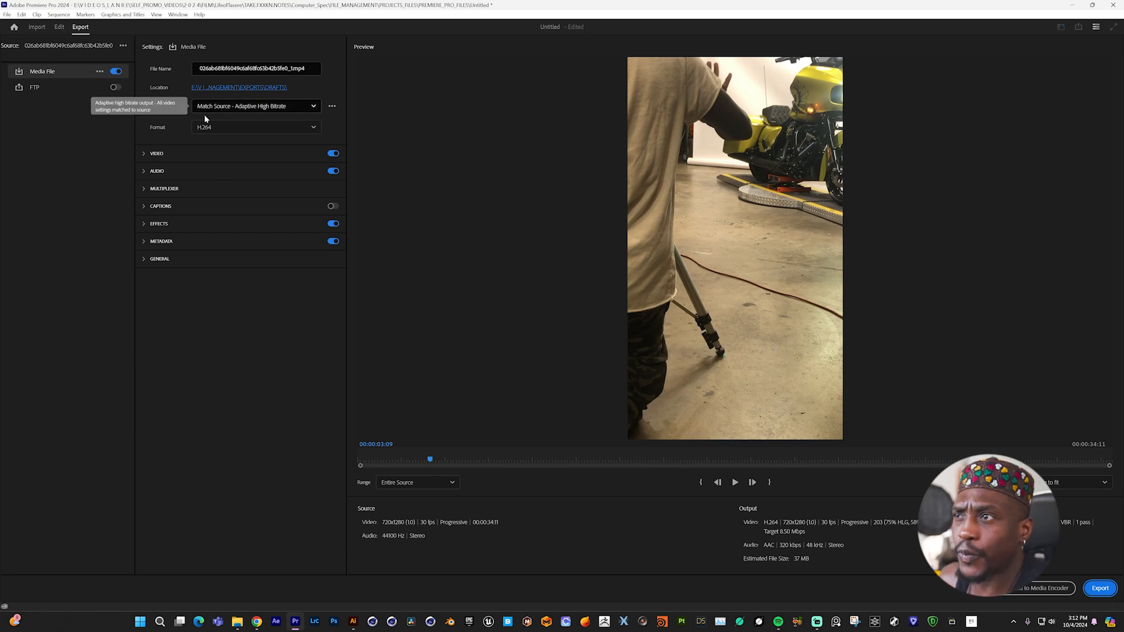
click(191, 153)
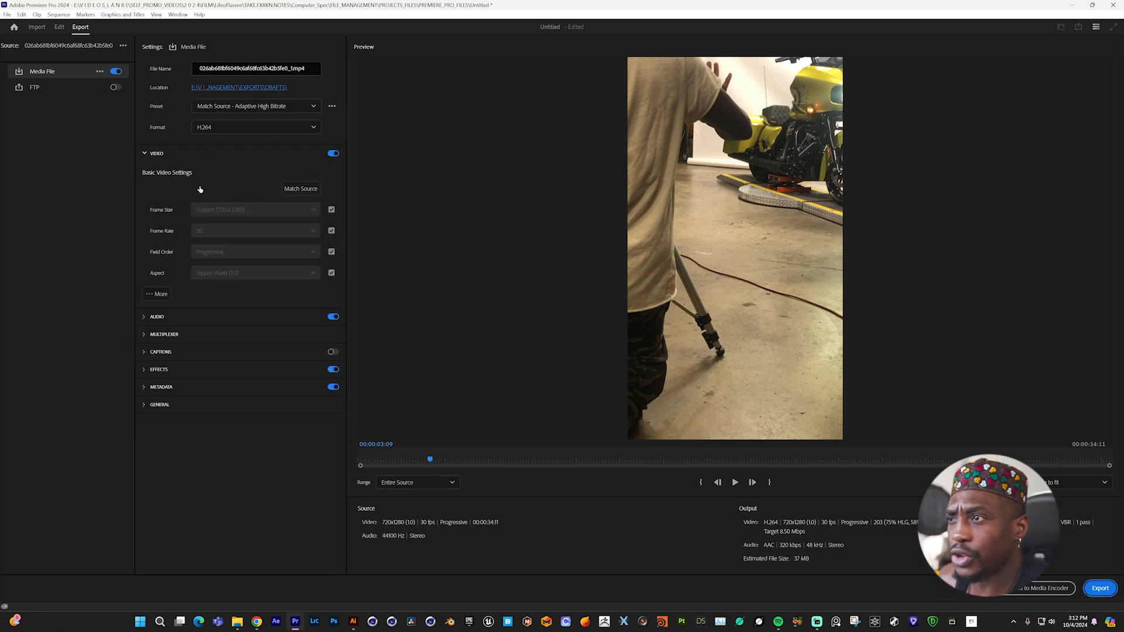